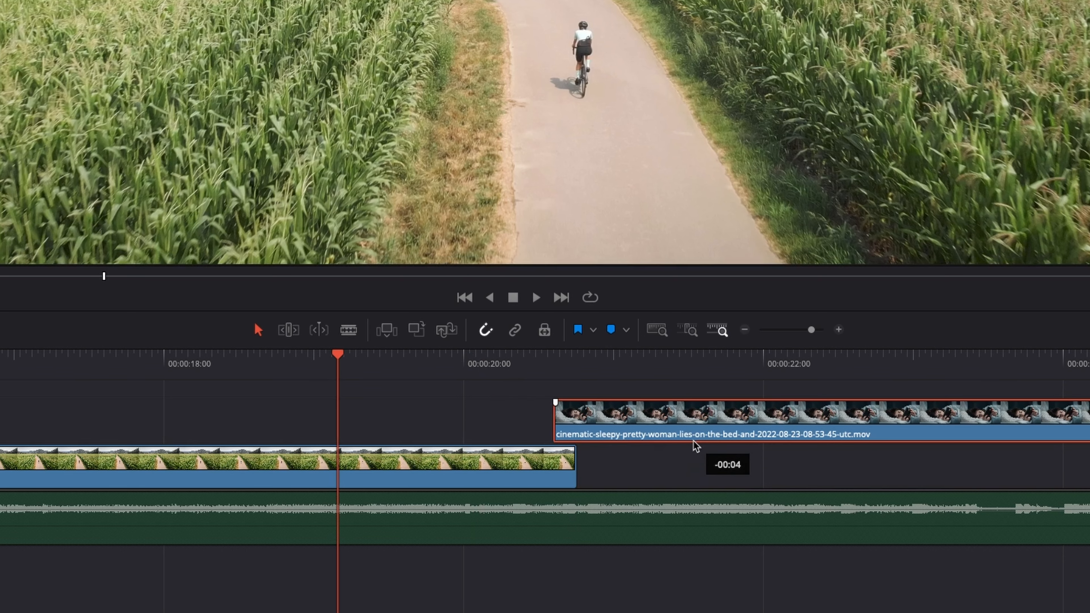
# Shift the cinematic-sleepy-pretty-woman clip along the video track above the cycling clip.
pyautogui.moveTo(695, 447); pyautogui.dragTo(738, 434)
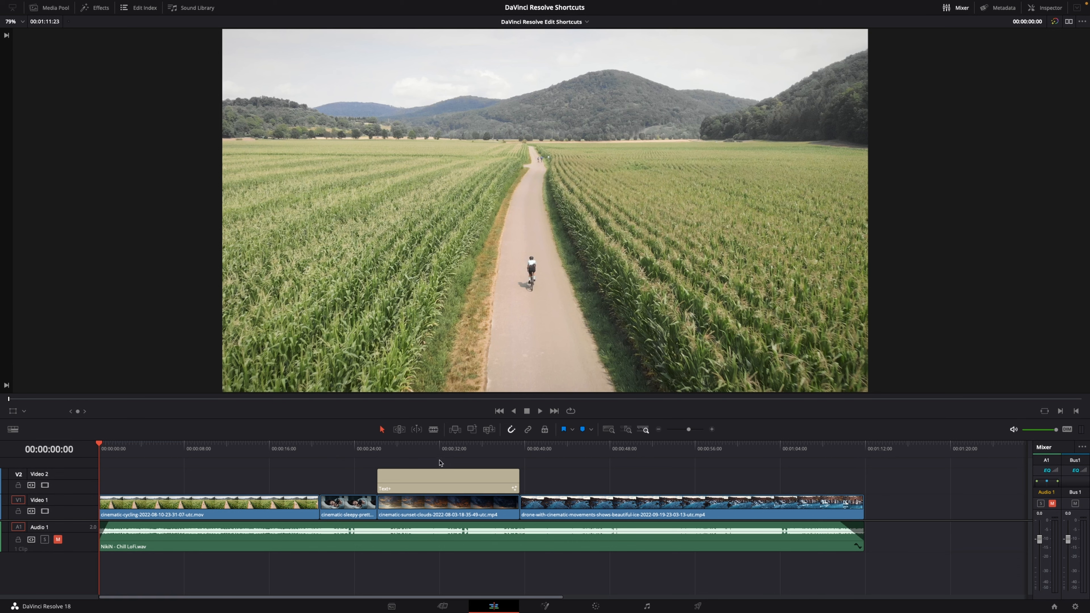
# Cut the cycling clip on Video 1 into several short segments with the Blade tool.
pyautogui.click(433, 429)
pyautogui.click(144, 502)
pyautogui.click(190, 503)
pyautogui.click(254, 502)
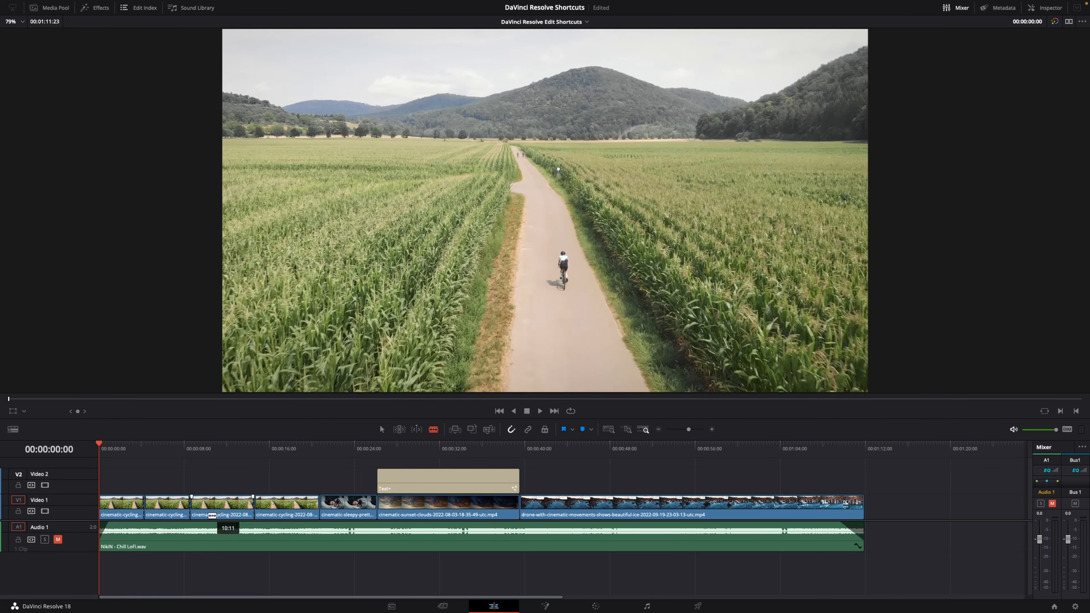
pyautogui.click(166, 506)
pyautogui.hotkey('ctrl', '=')
pyautogui.hotkey('ctrl', '=')
pyautogui.hotkey('ctrl', '=')
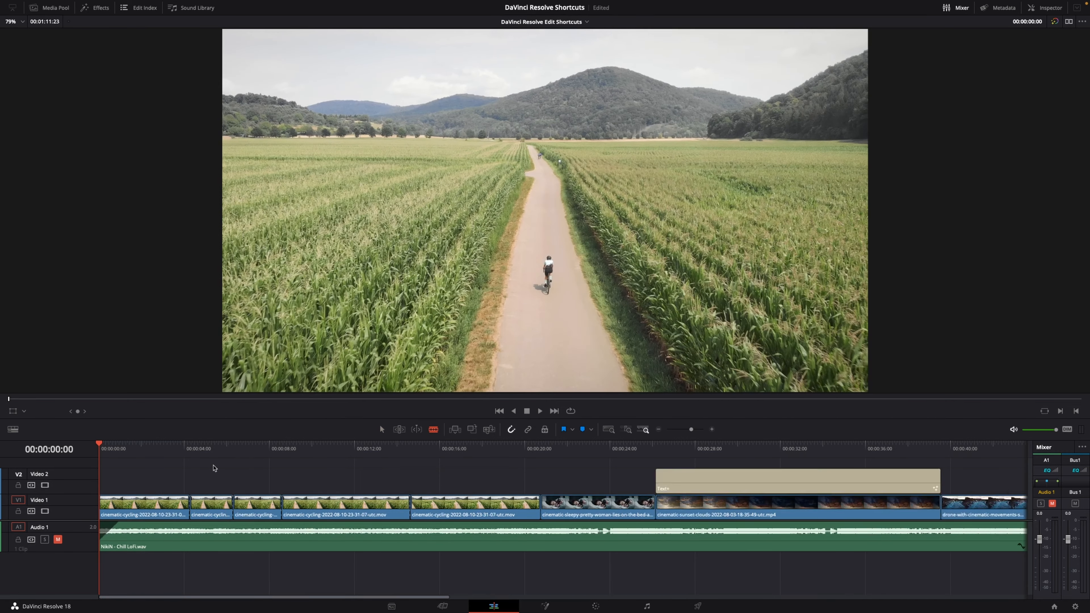
pyautogui.click(305, 512)
pyautogui.click(378, 508)
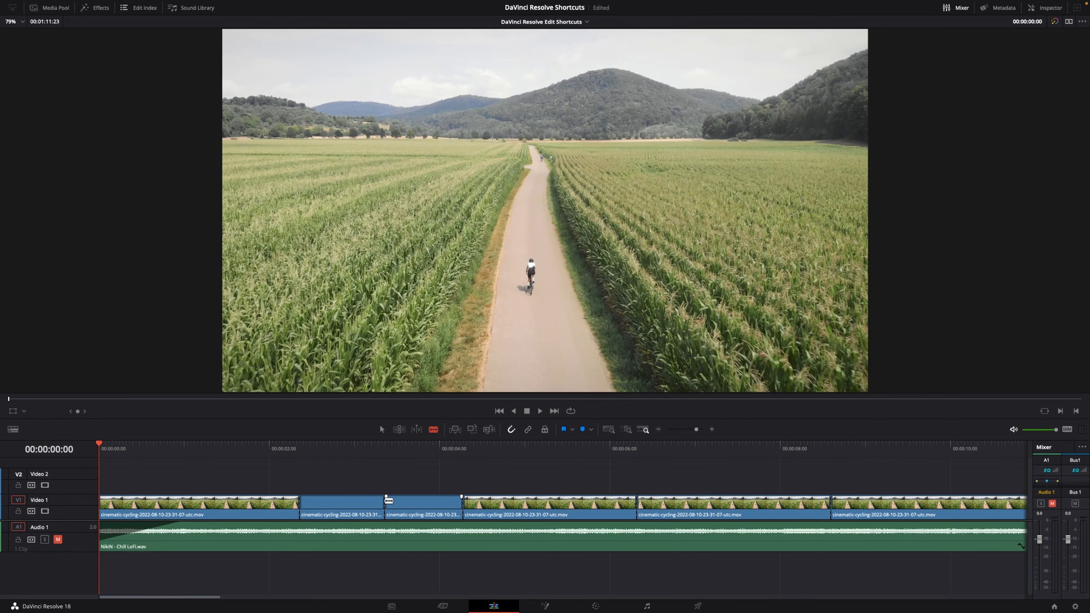
# Cut the NikiN - Chill LoFi audio clip at several points near its start with the Blade tool.
pyautogui.hotkey('ctrl', '-')
pyautogui.hotkey('ctrl', '-')
pyautogui.hotkey('ctrl', '-')
pyautogui.hotkey('ctrl', '=')
pyautogui.hotkey('ctrl', '=')
pyautogui.click(242, 533)
pyautogui.click(281, 533)
pyautogui.hotkey('ctrl', '-')
pyautogui.hotkey('ctrl', '-')
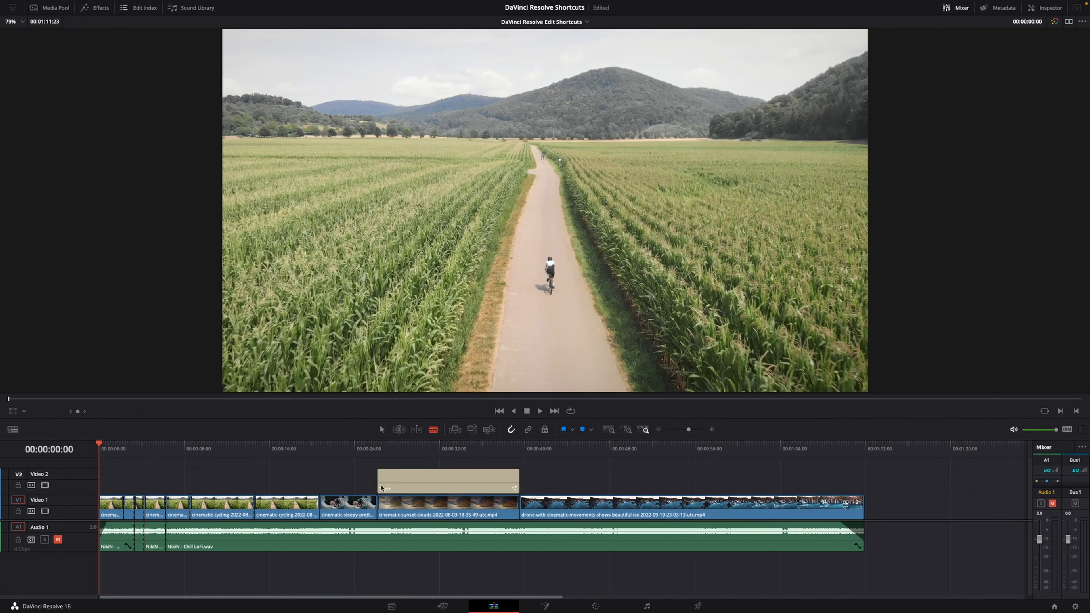
pyautogui.hotkey('ctrl', '-')
# Undo the Blade cuts in the cycling clip and the audio clip.
pyautogui.hotkey('ctrl', 'z')
pyautogui.hotkey('ctrl', 'z')
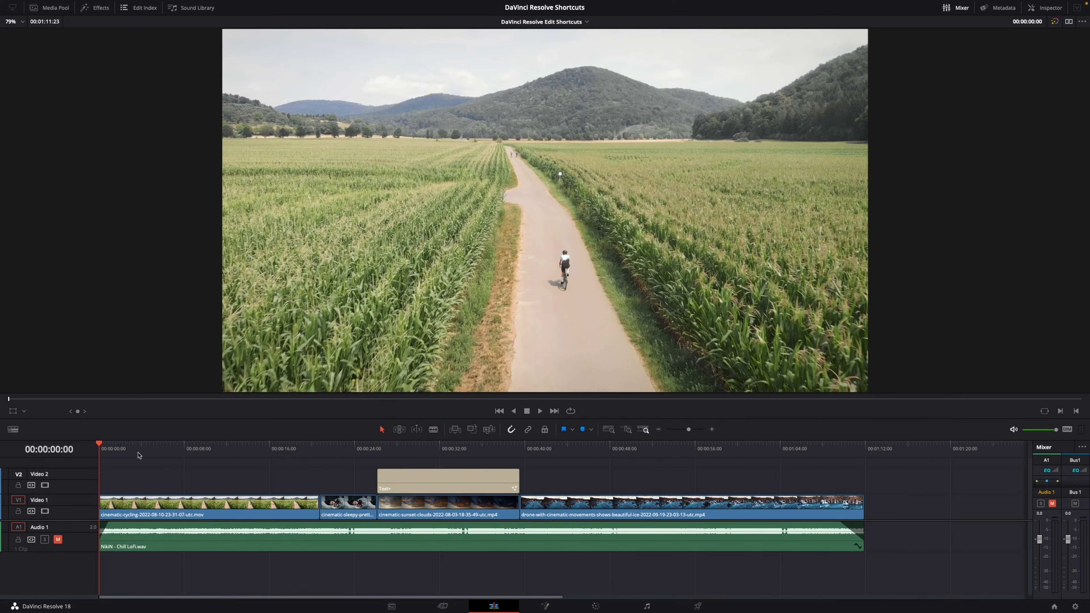
# Play the timeline from about 00:00:08, stop at 00:00:10:08 and split the video and audio clips at the playhead.
pyautogui.moveTo(138, 455); pyautogui.dragTo(186, 454)
pyautogui.press('space')
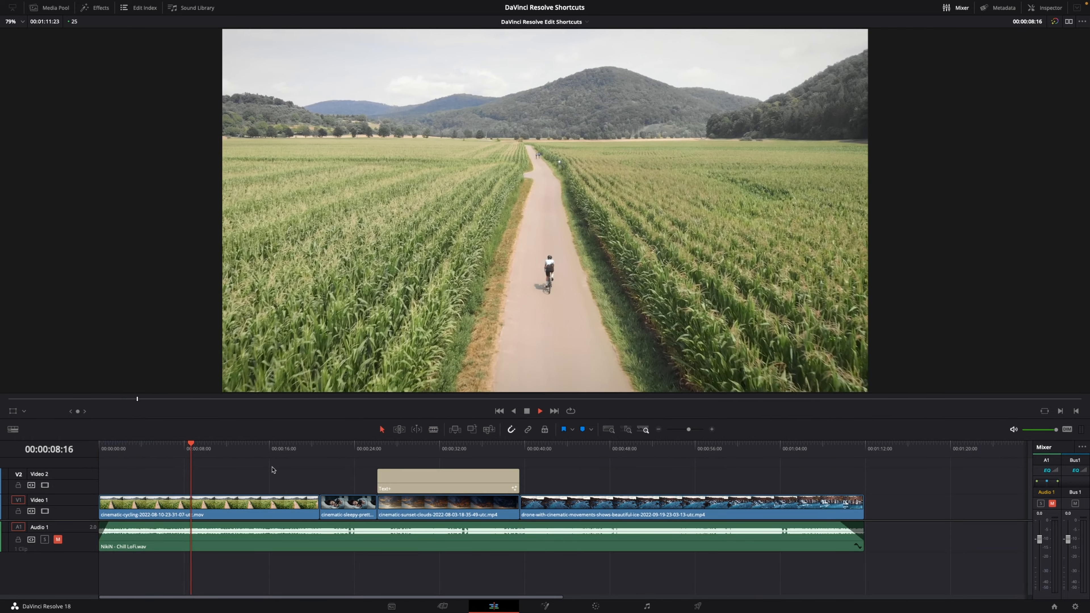
pyautogui.press('space')
pyautogui.press('super+b')
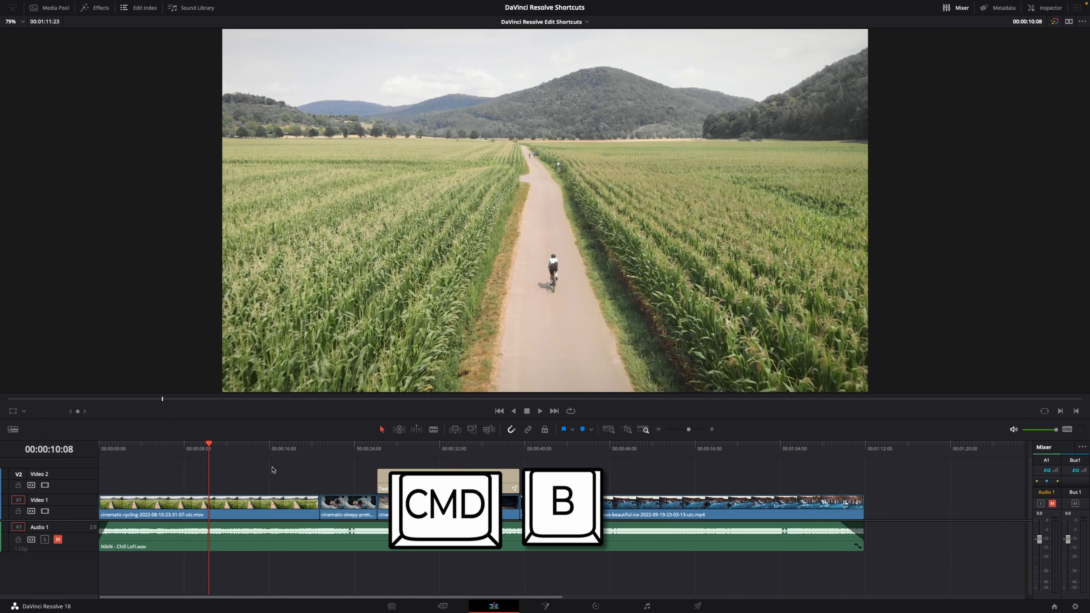
pyautogui.press('super+b')
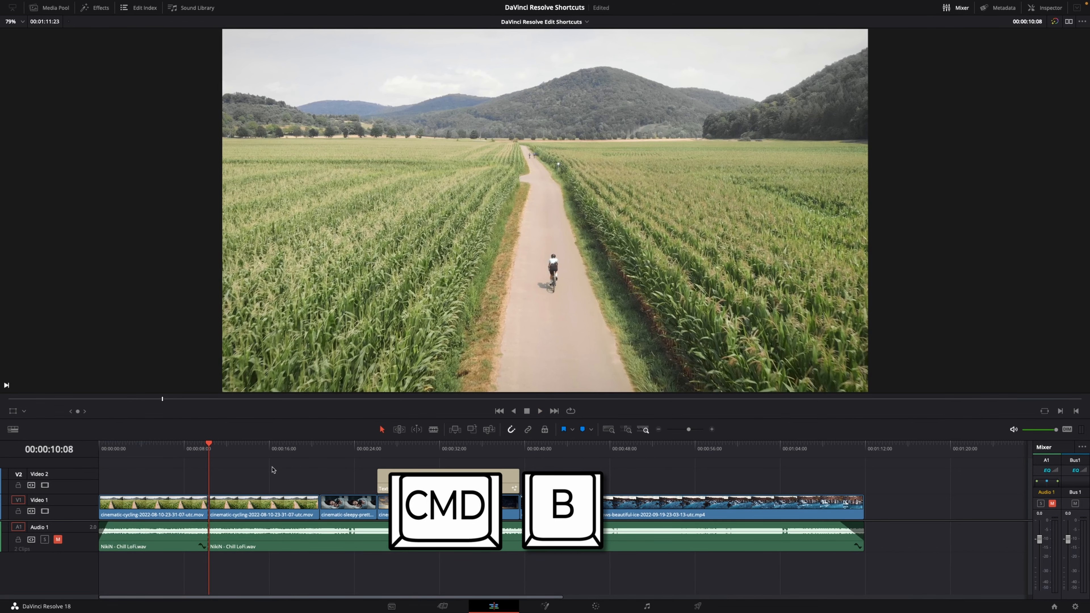
# Place the playhead at 00:00:08:19 and undo the split in the cycling and audio clips.
pyautogui.press('super+=')
pyautogui.press('super+=')
pyautogui.click(482, 478)
pyautogui.click(472, 453)
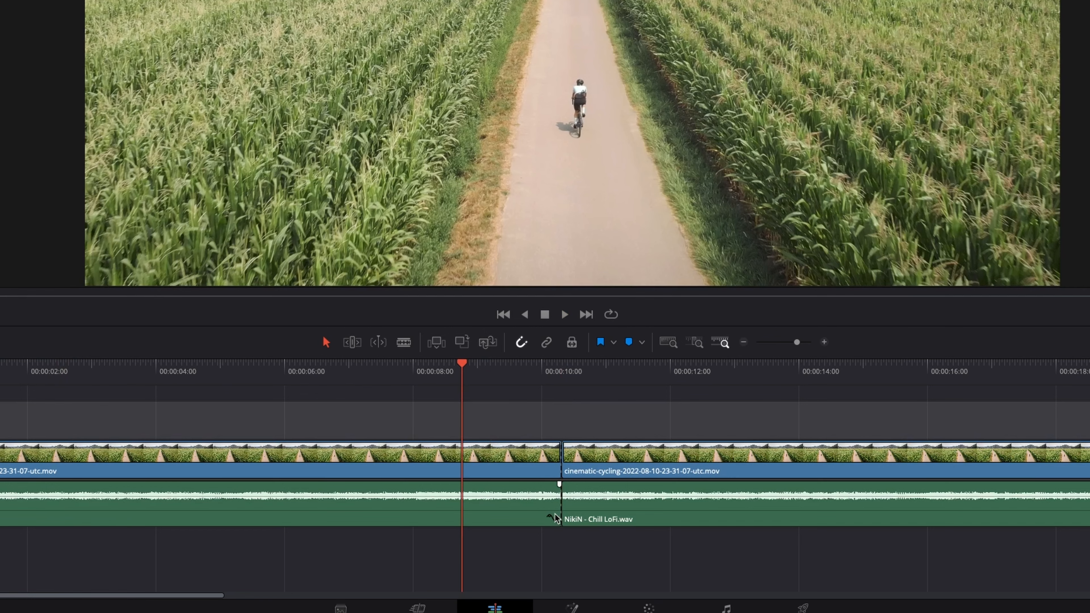
pyautogui.press('super+z')
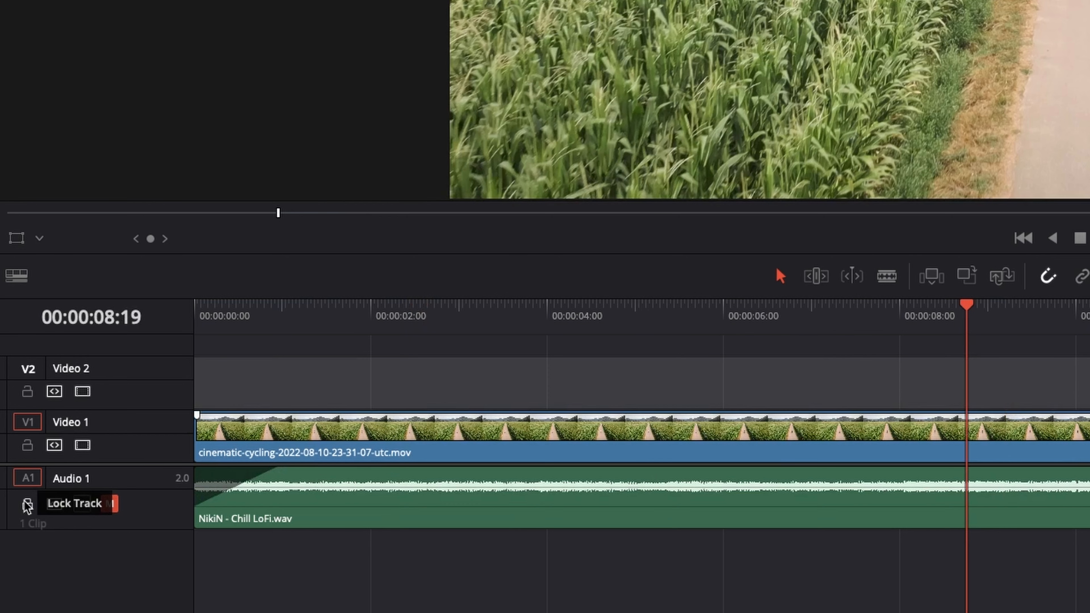
# Lock the Audio 1 track and split only the cycling clip at 00:00:08:19.
pyautogui.click(109, 503)
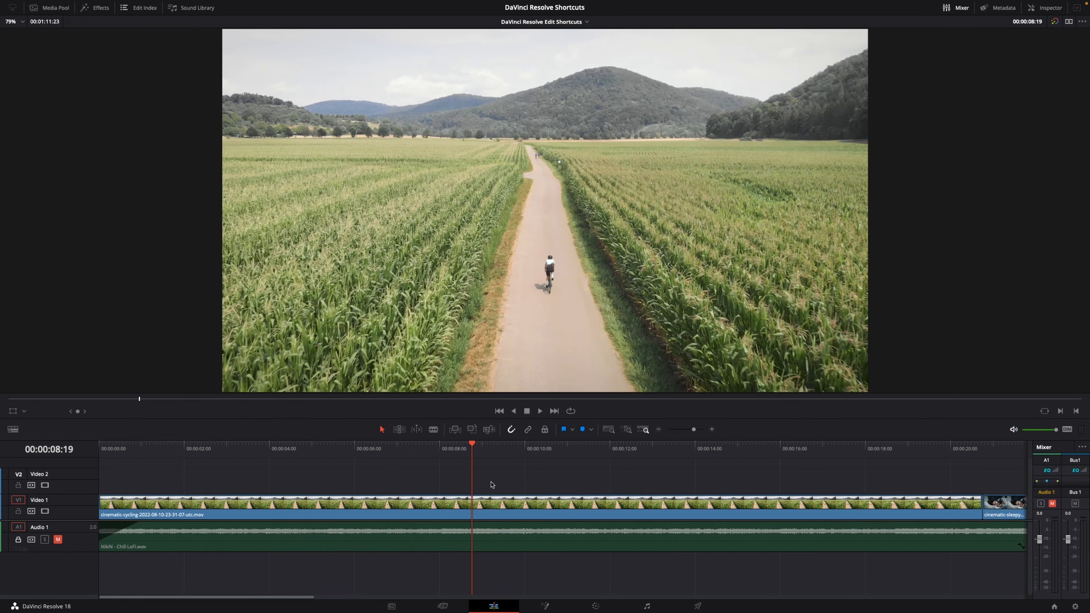
pyautogui.press('super+b')
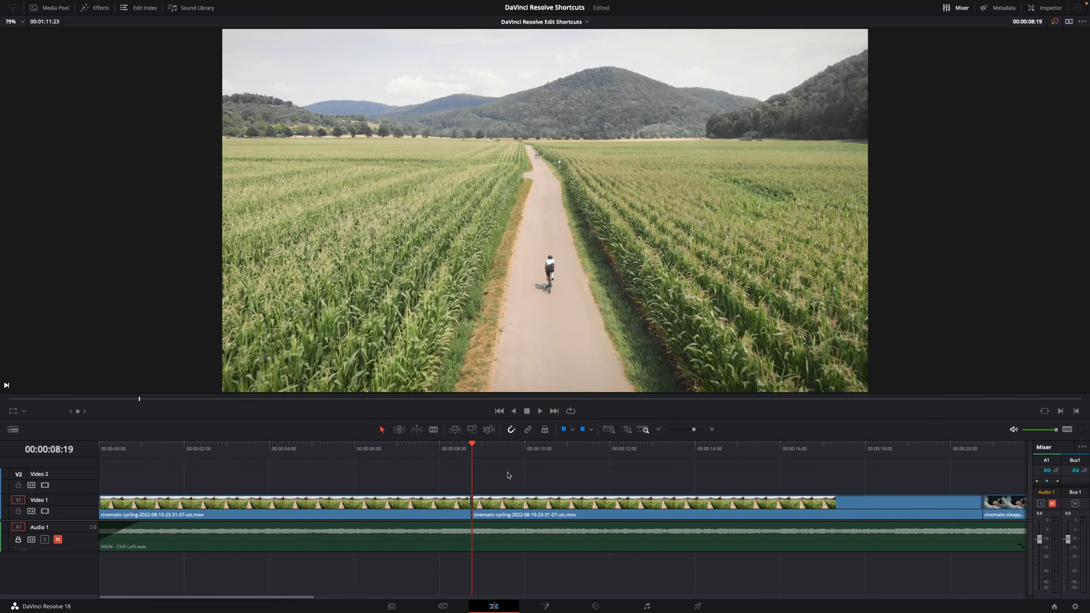
pyautogui.click(439, 450)
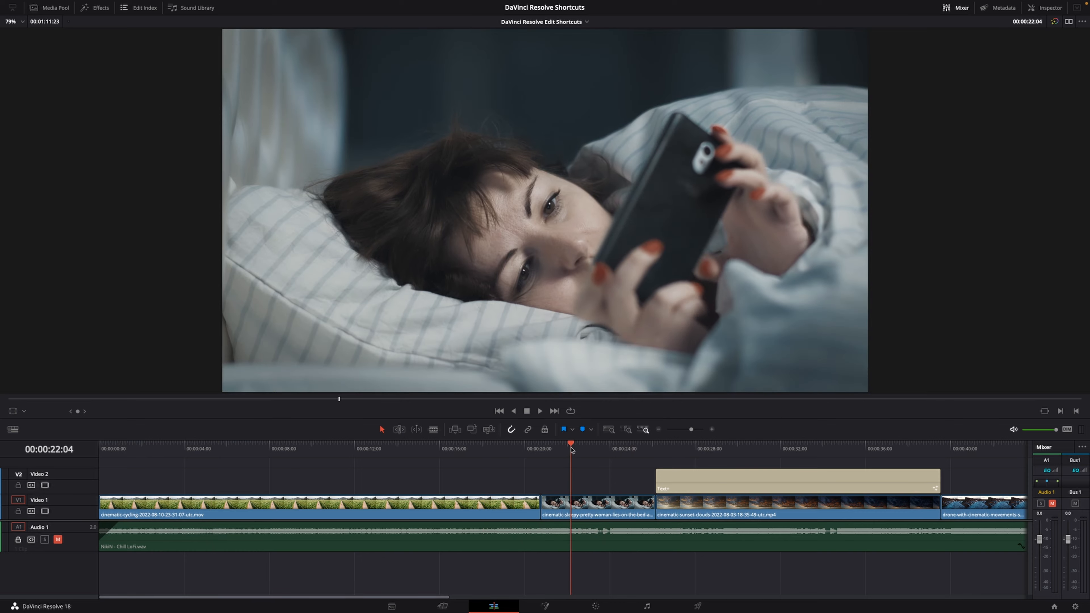
# Split the cycling clip at about 00:00:11 and again at 00:00:14:12.
pyautogui.moveTo(566, 446); pyautogui.dragTo(408, 448)
pyautogui.press('super+b')
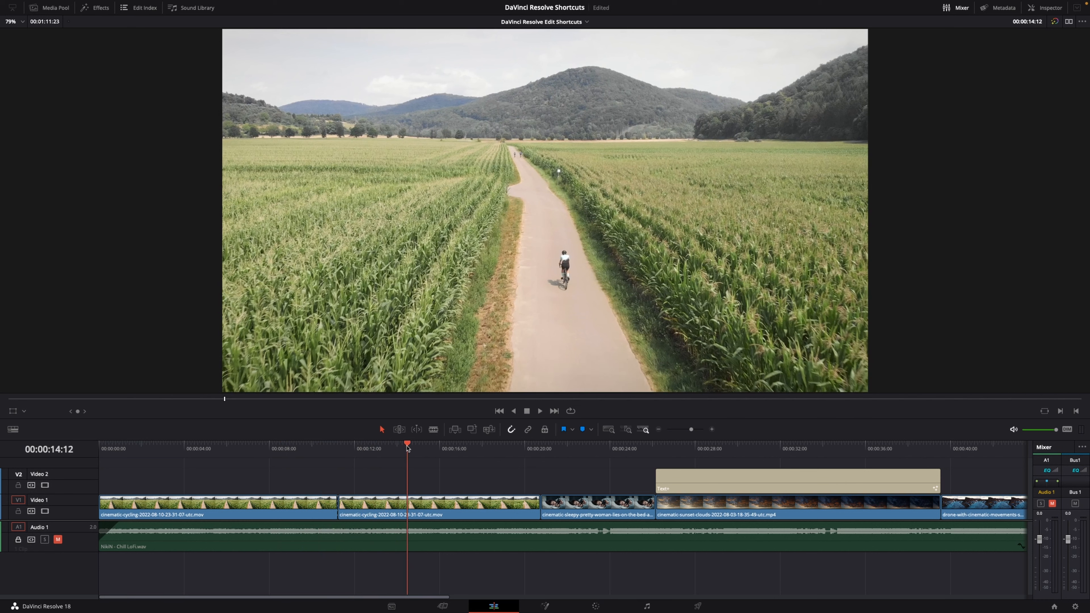
pyautogui.press('super+b')
# Delete the middle segment of the cycling clip, leaving an empty gap on Video 1.
pyautogui.click(369, 503)
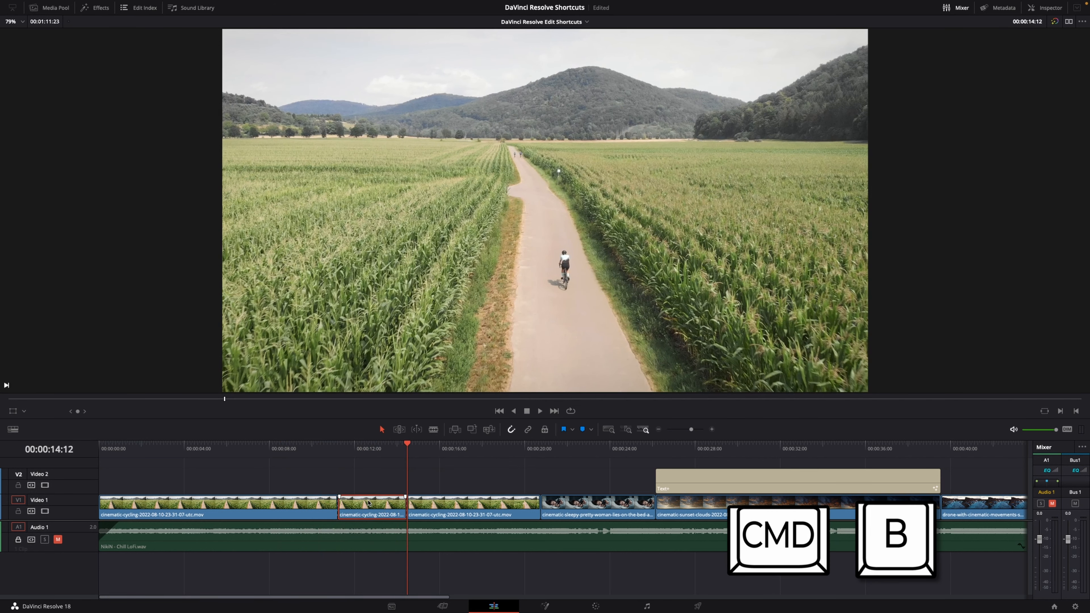
pyautogui.press('Delete')
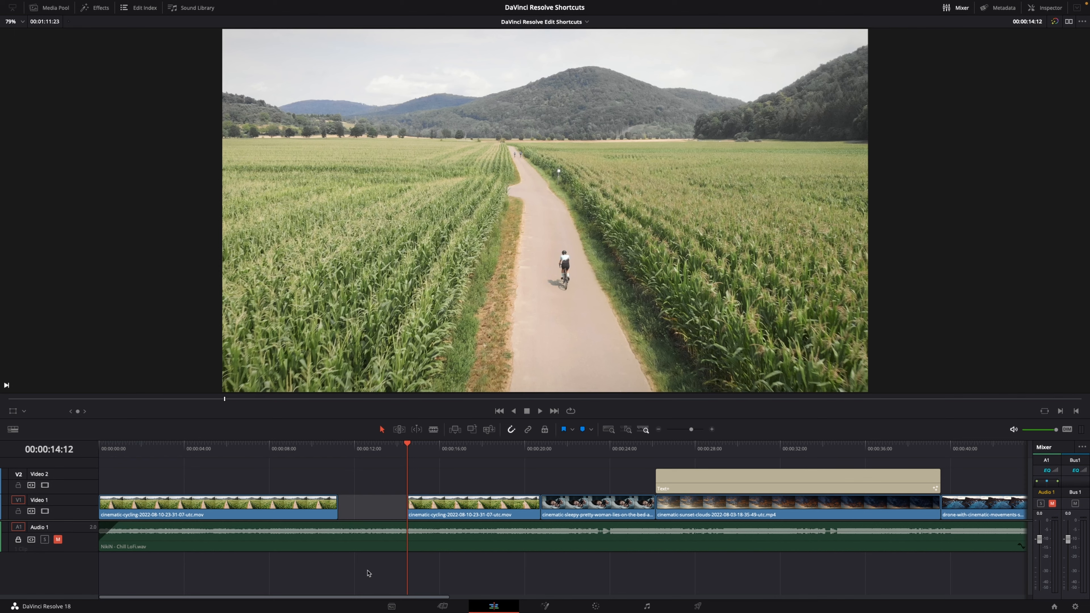
pyautogui.press('BackSpace')
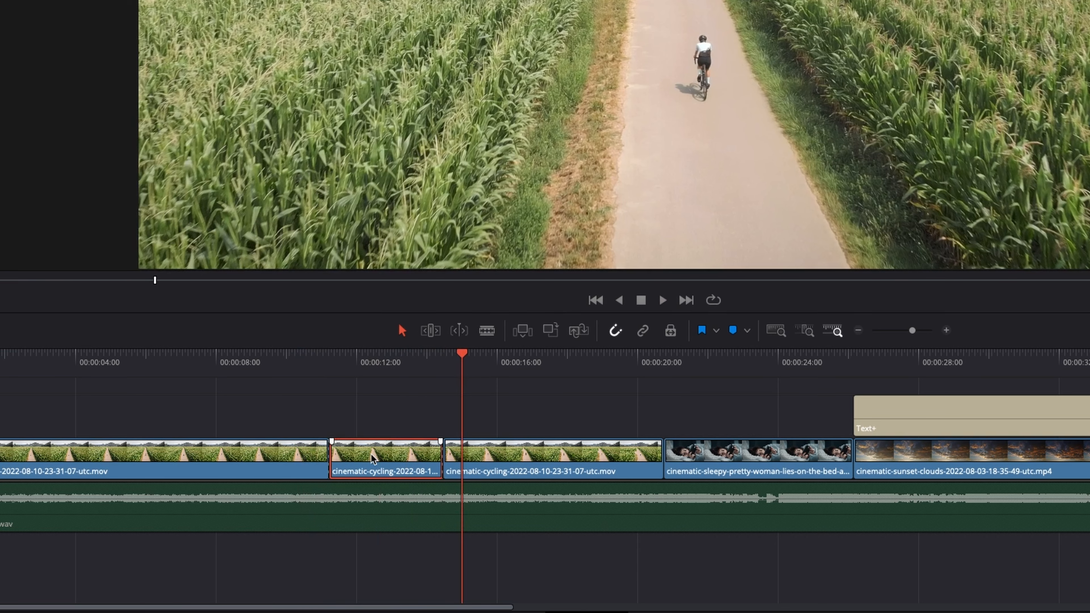
# Ripple delete the middle segment of the cycling clip so the following clips close the gap.
pyautogui.press('Delete')
pyautogui.hotkey('shift', 'Left')
pyautogui.hotkey('ctrl', 'z')
pyautogui.press('Delete')
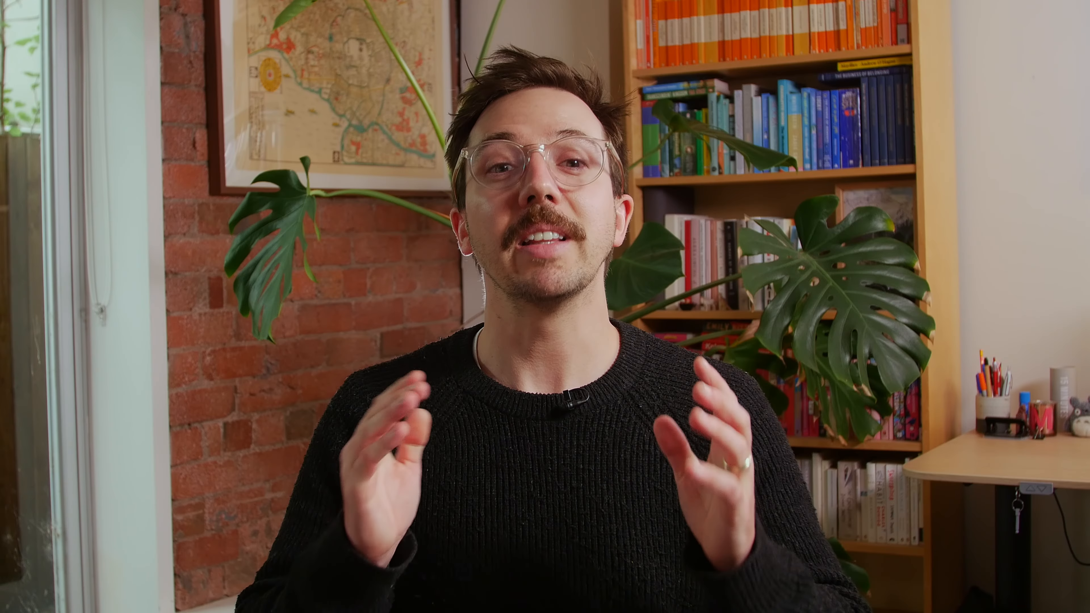
# Split the cycling clip at 00:00:09:20 and ripple trim the start of its second part to 00:00:14:14.
pyautogui.press('super+b')
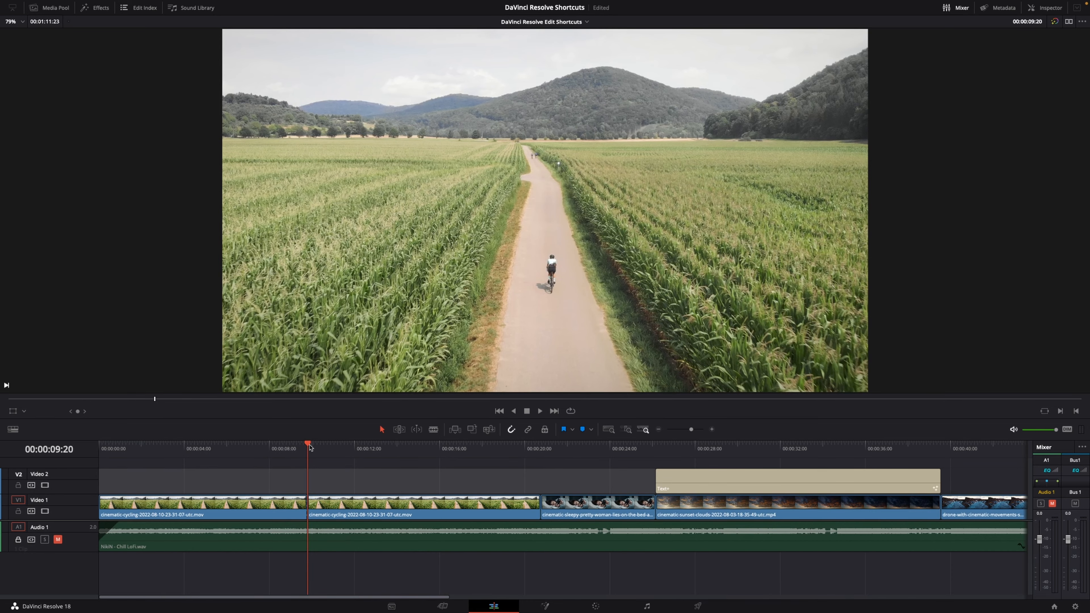
pyautogui.moveTo(311, 448); pyautogui.dragTo(409, 442)
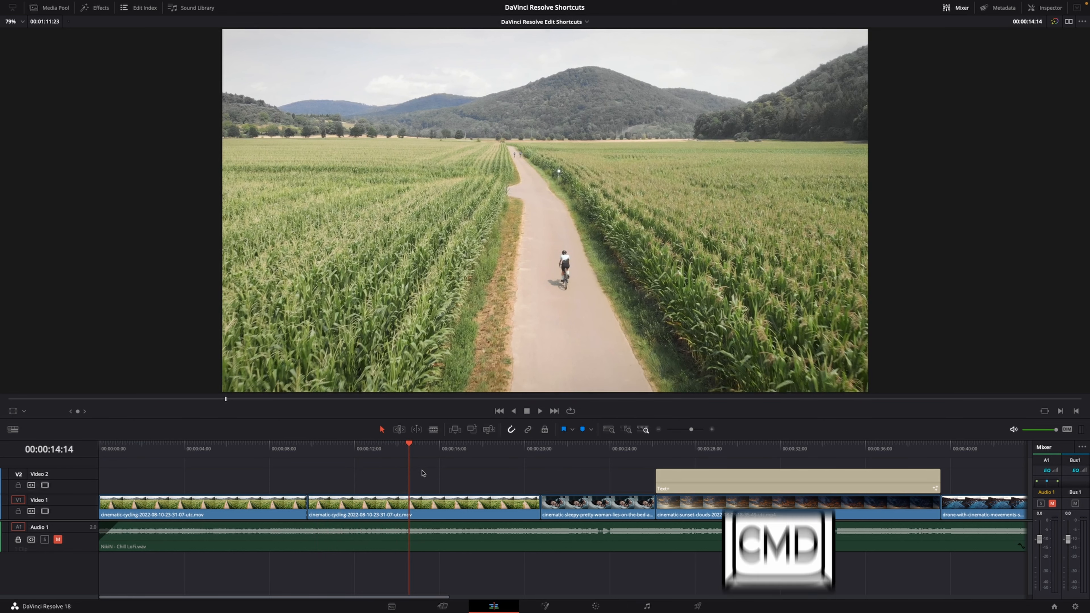
pyautogui.press('super+shift+bracketleft')
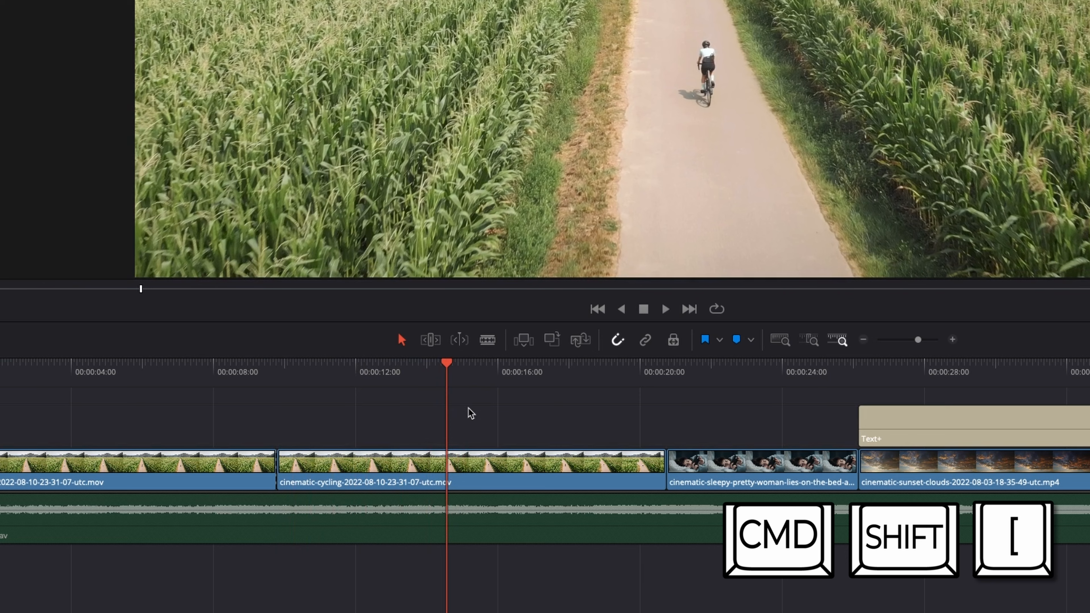
pyautogui.press('super+shift+bracketleft')
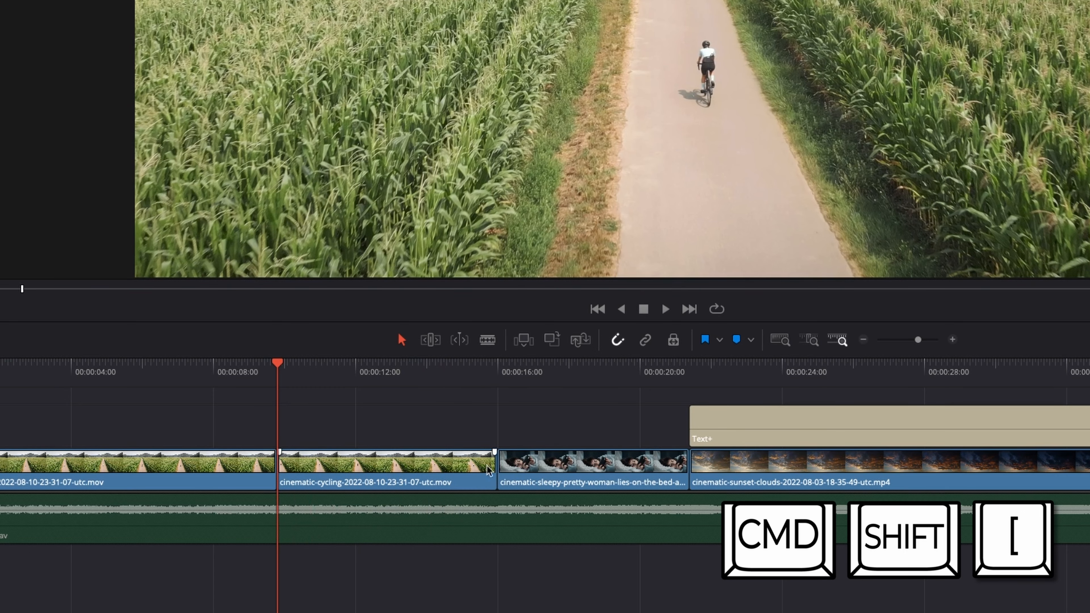
# Ripple trim the end of the second cycling segment to the playhead at about 00:00:14.
pyautogui.click(194, 380)
pyautogui.moveTo(194, 381); pyautogui.dragTo(319, 382)
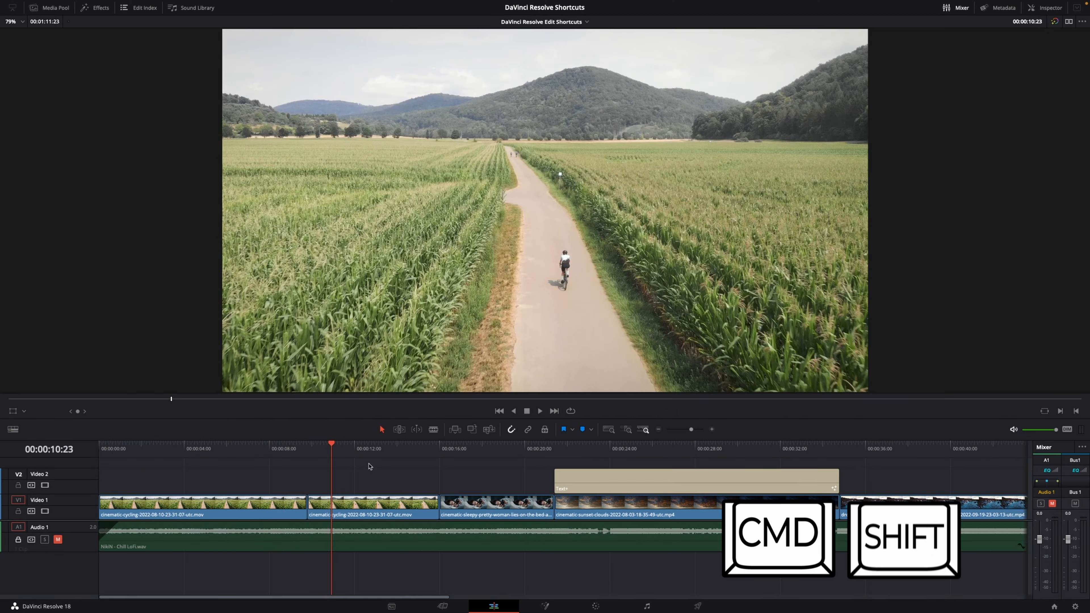
pyautogui.moveTo(350, 452)
pyautogui.mouseDown()
pyautogui.moveTo(261, 451)
pyautogui.moveTo(349, 452)
pyautogui.mouseUp()
pyautogui.scroll(-3, 348, 493)
pyautogui.scroll(4, 347, 492)
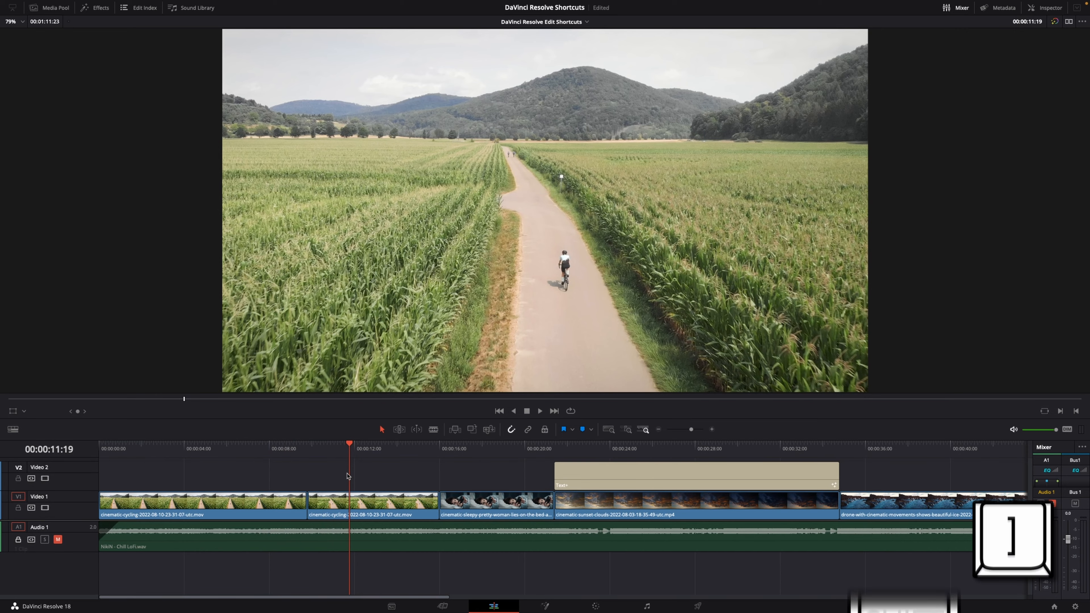
pyautogui.moveTo(362, 454); pyautogui.dragTo(392, 453)
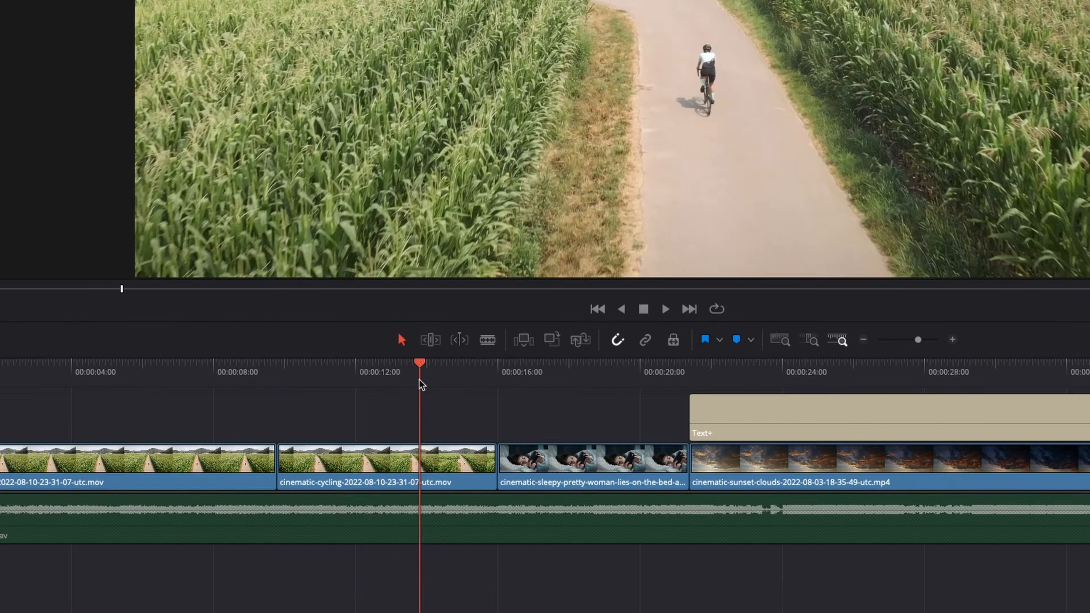
pyautogui.moveTo(419, 379); pyautogui.dragTo(429, 379)
pyautogui.click(469, 461)
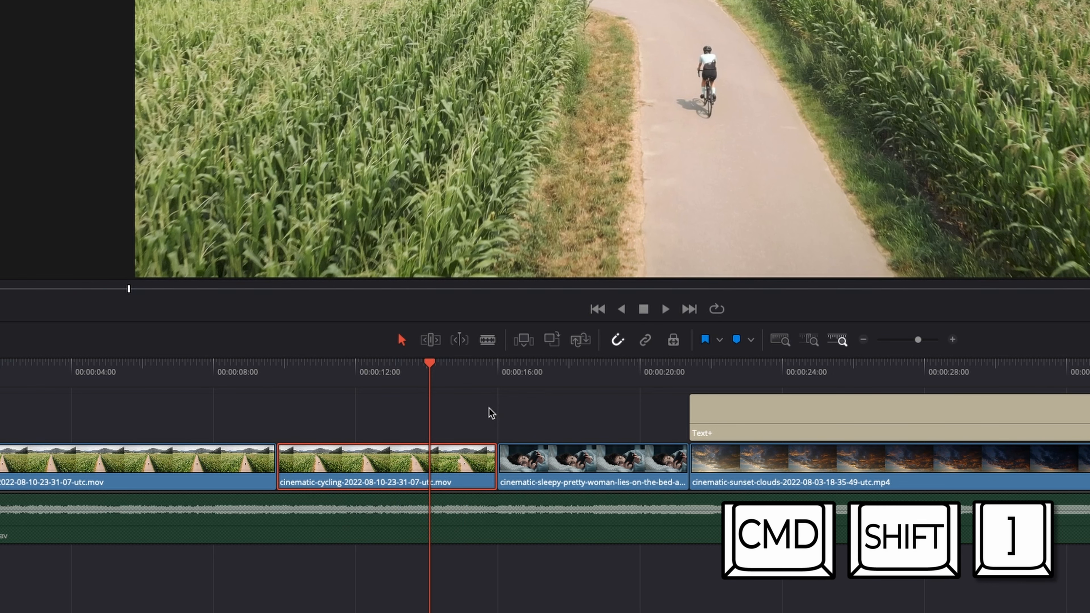
pyautogui.press('super+shift+bracketright')
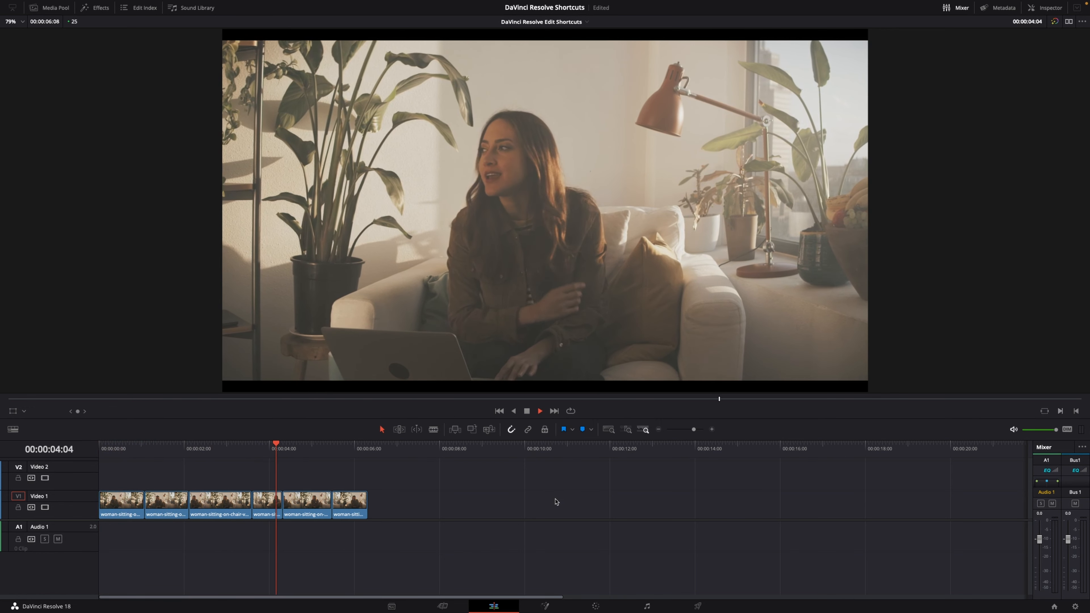
# Reframe the second woman-sitting clip at 00:00:01:14 with zoom 1.440 and position X 89.000.
pyautogui.press('space')
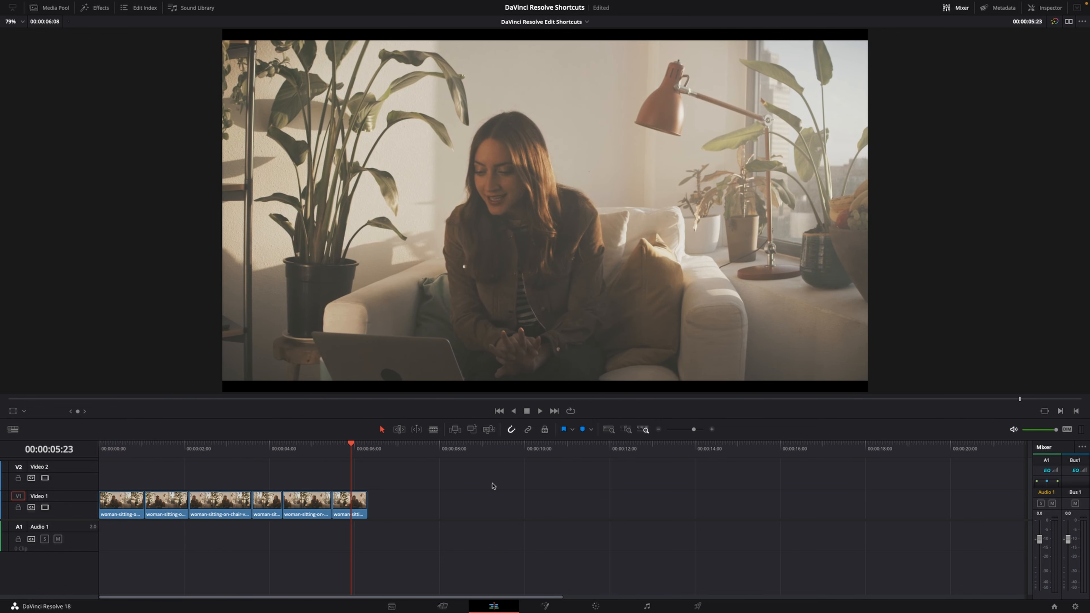
pyautogui.moveTo(397, 451); pyautogui.dragTo(163, 475)
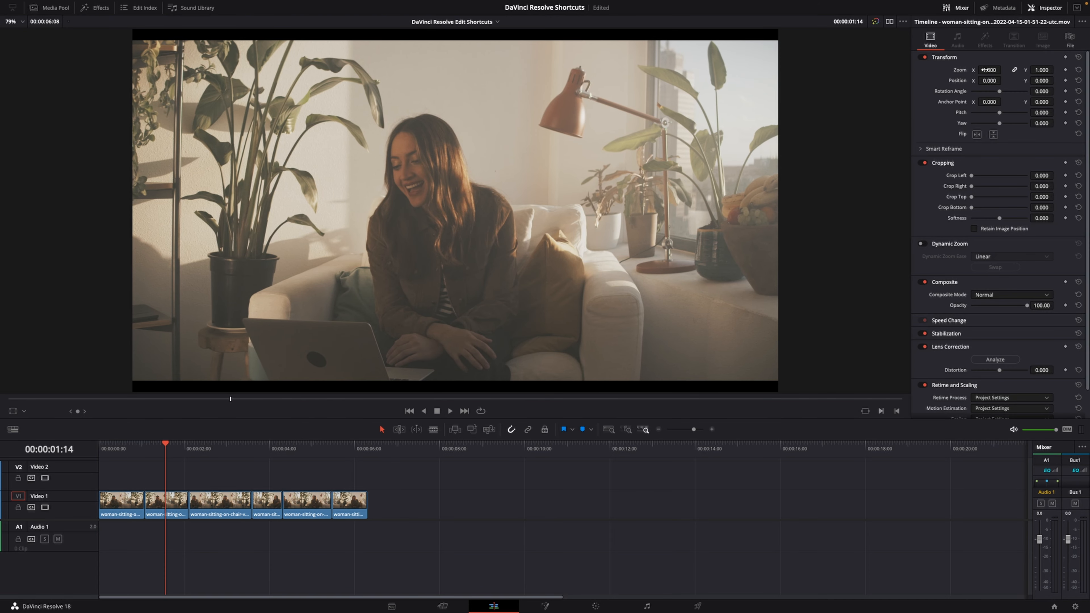
pyautogui.moveTo(986, 70)
pyautogui.mouseDown()
pyautogui.moveTo(1003, 70)
pyautogui.moveTo(987, 81)
pyautogui.mouseUp()
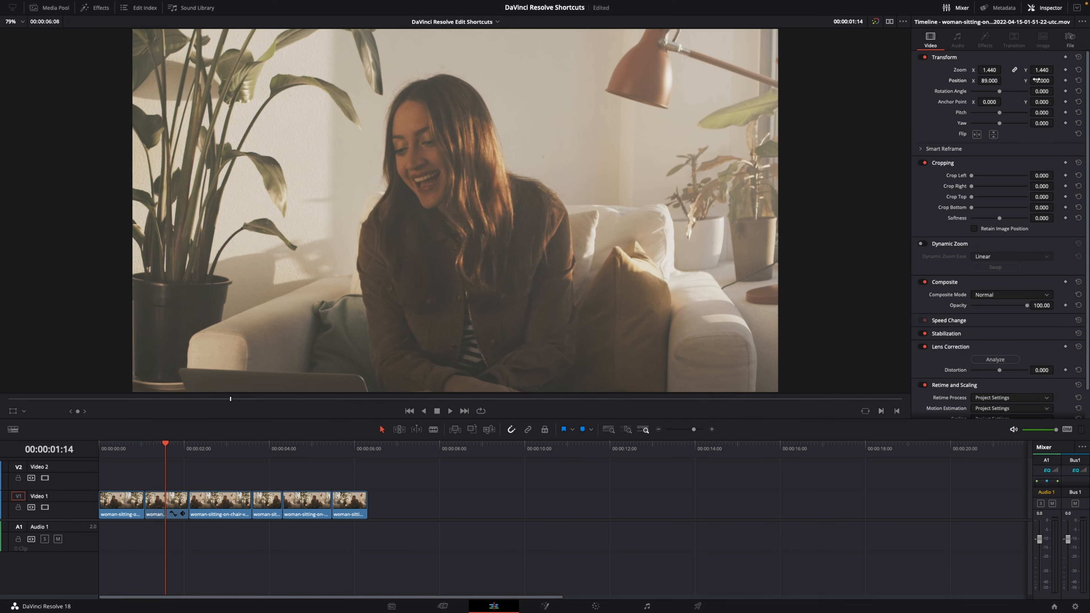